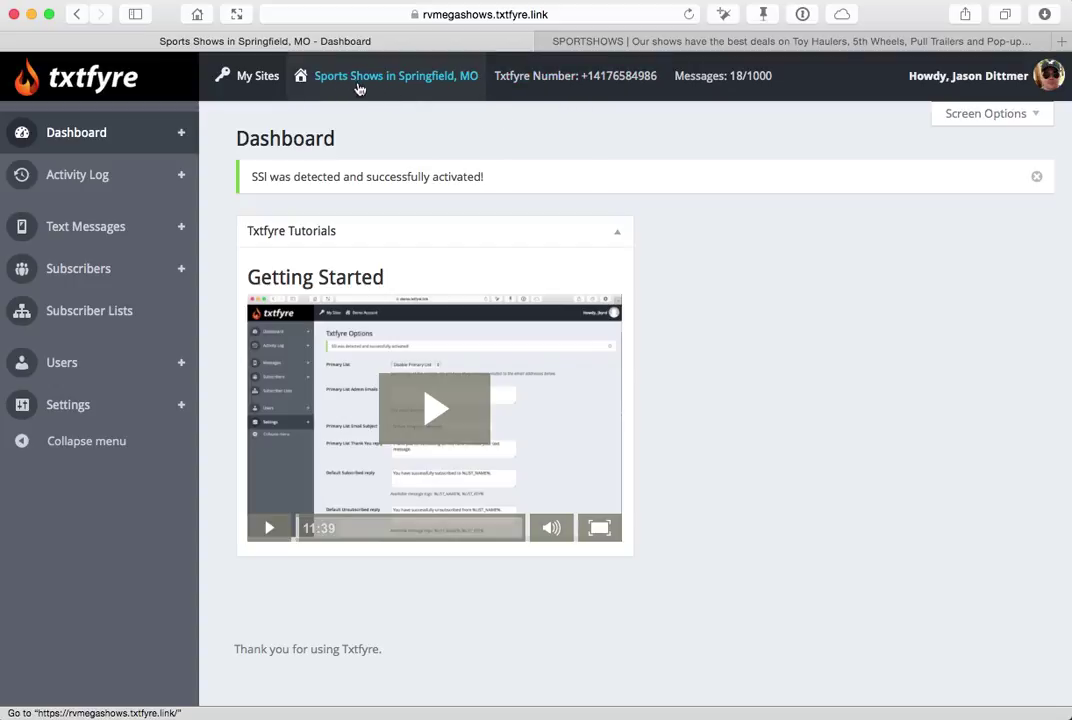
Open the SPORTSHOWS '$1 Off Admission' flyer in a new tab and move the phone mirror aside.
mouse_move(390, 91)
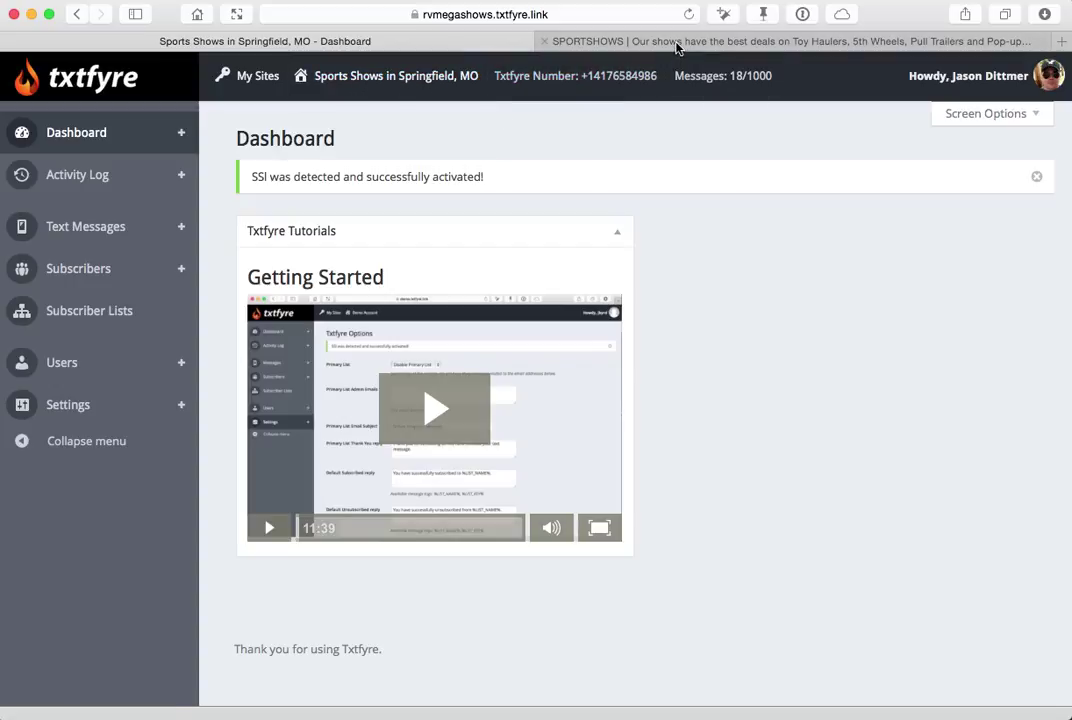
left_click(570, 41)
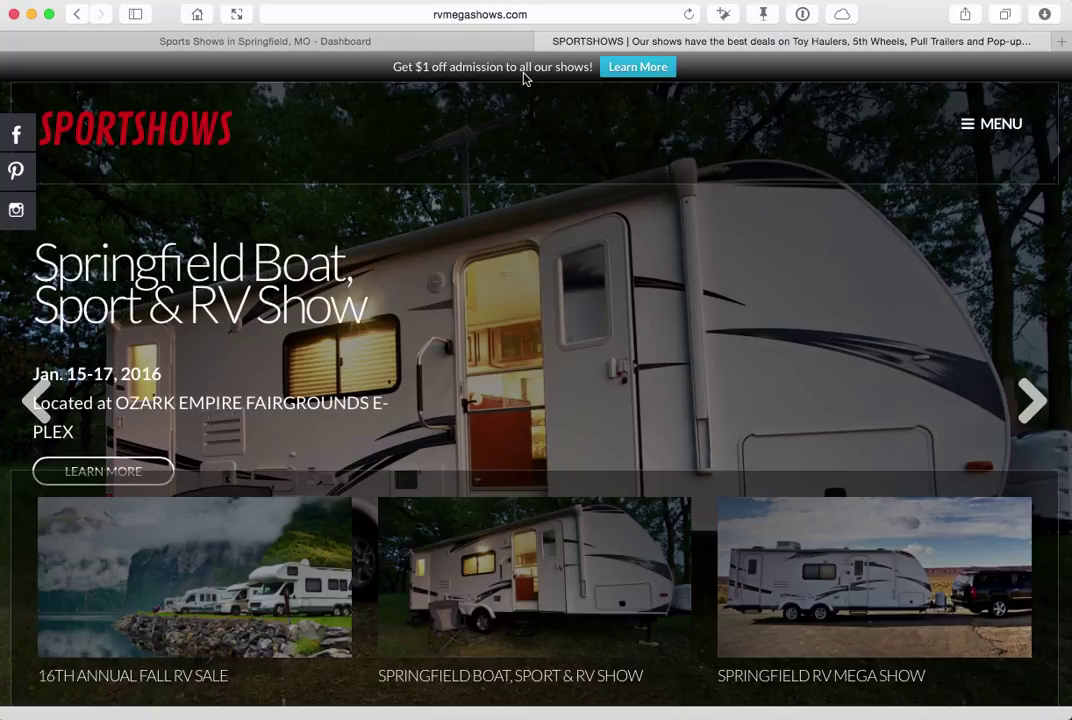
left_click(628, 76)
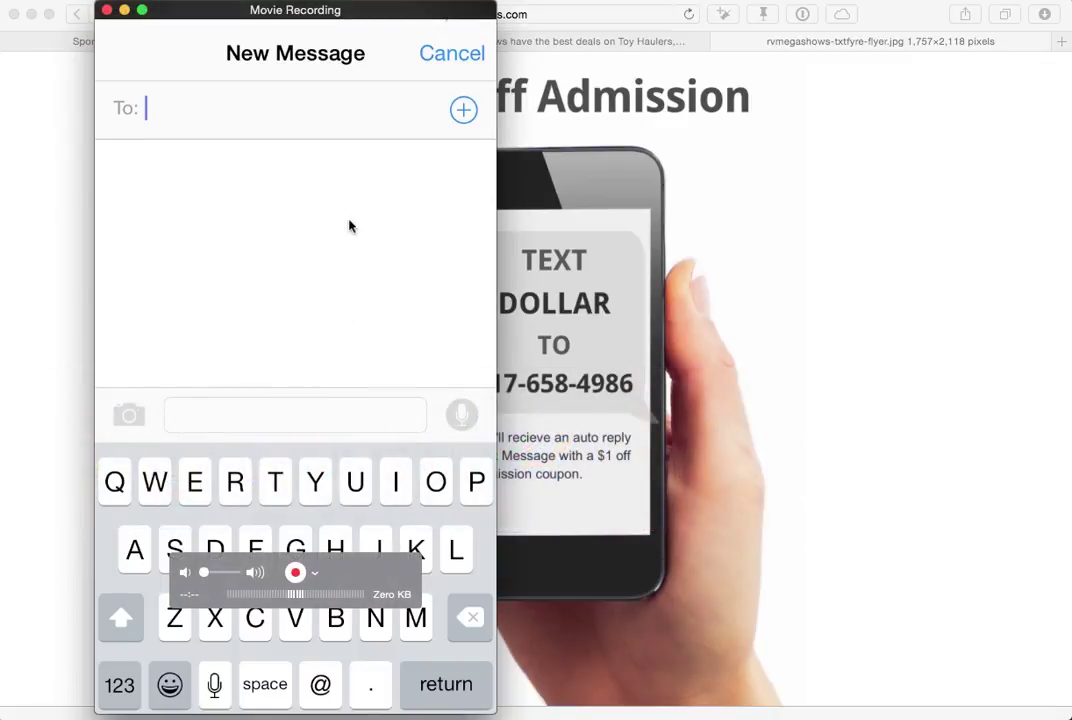
left_click_drag(374, 9, 293, 8)
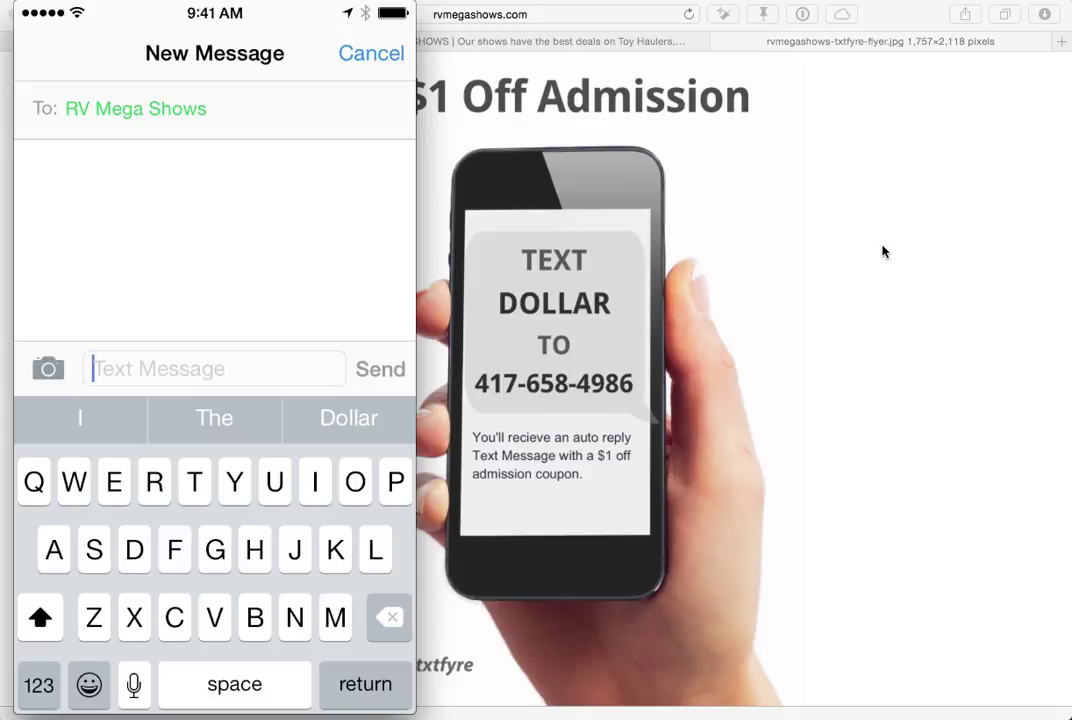
Text the keyword 'Dollar' to RV Mega Shows from the mirrored iPhone.
type("Dollar")
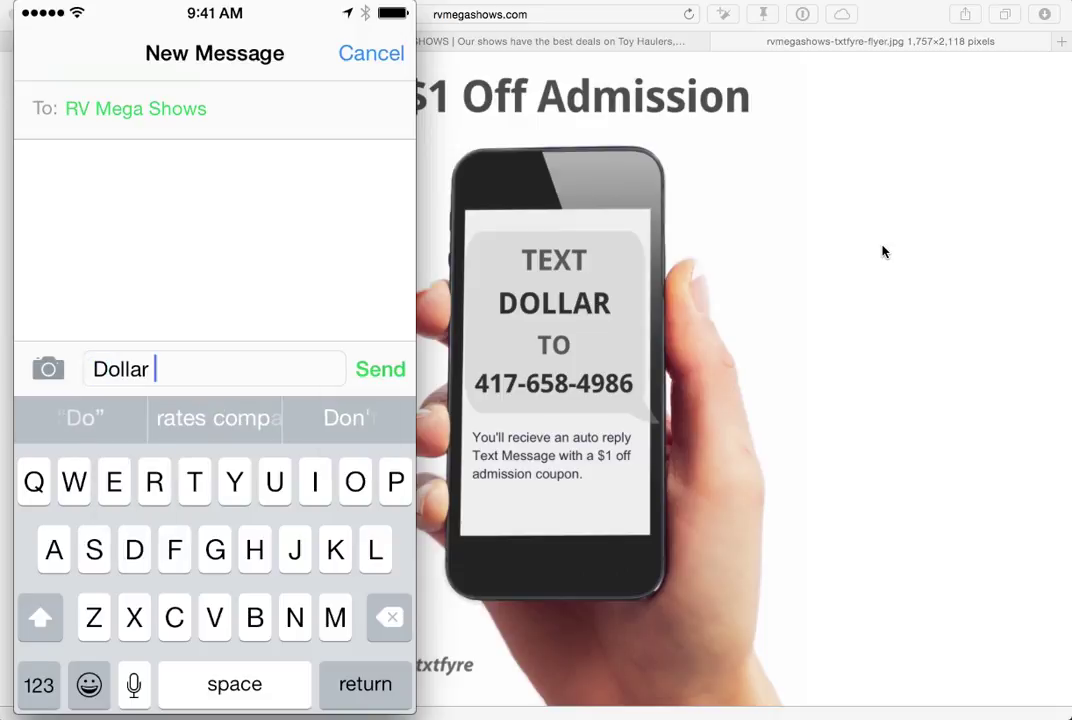
left_click(380, 369)
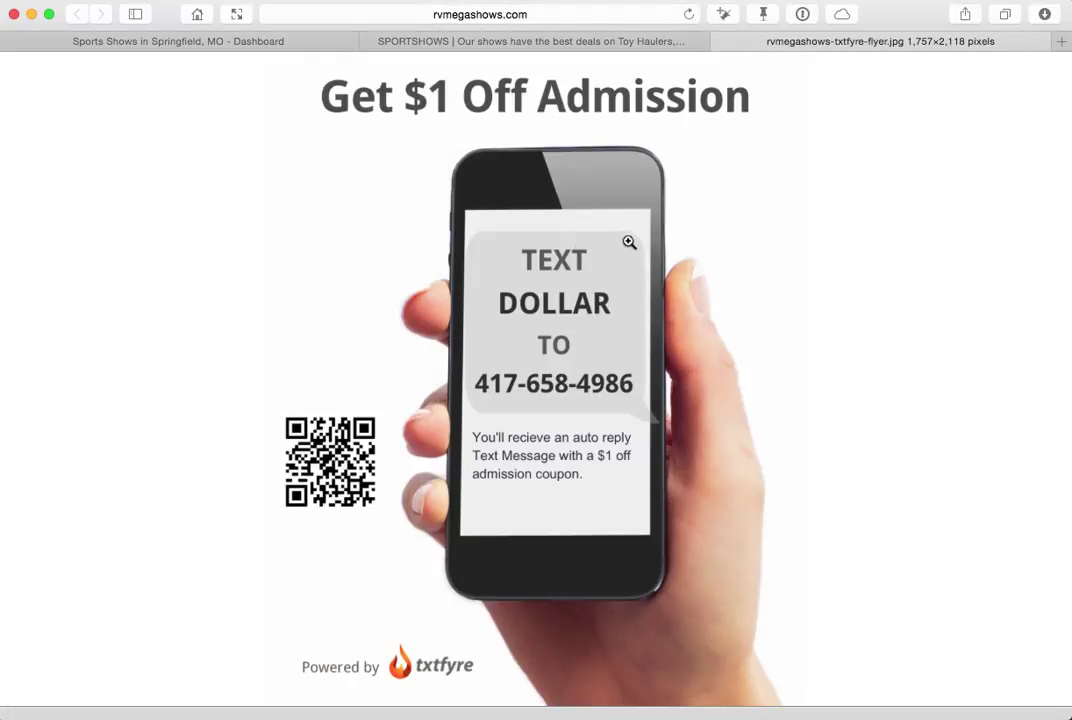
Back on the Txtfyre dashboard, open the lone phone-number subscriber for editing.
left_click(457, 42)
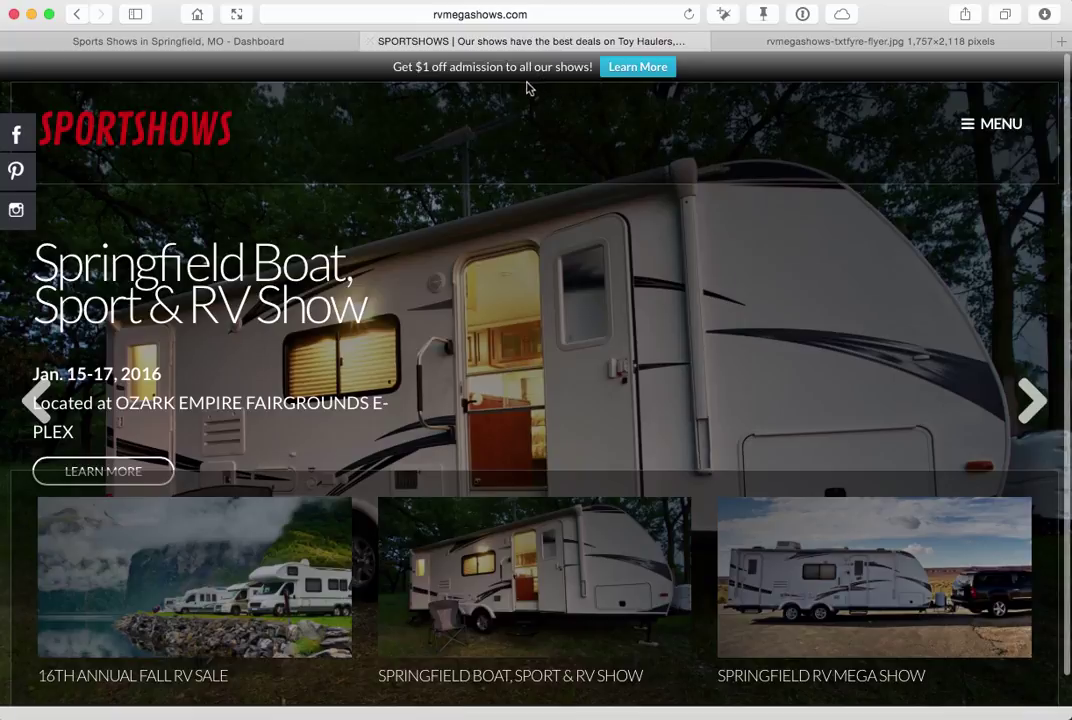
left_click(265, 45)
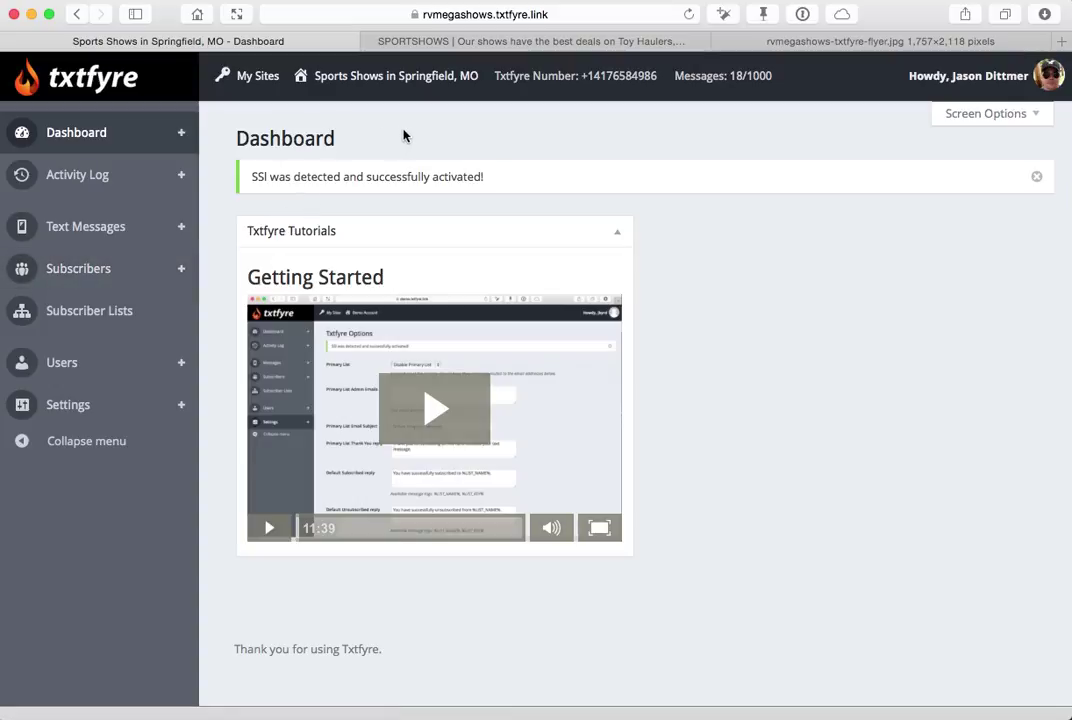
left_click(79, 270)
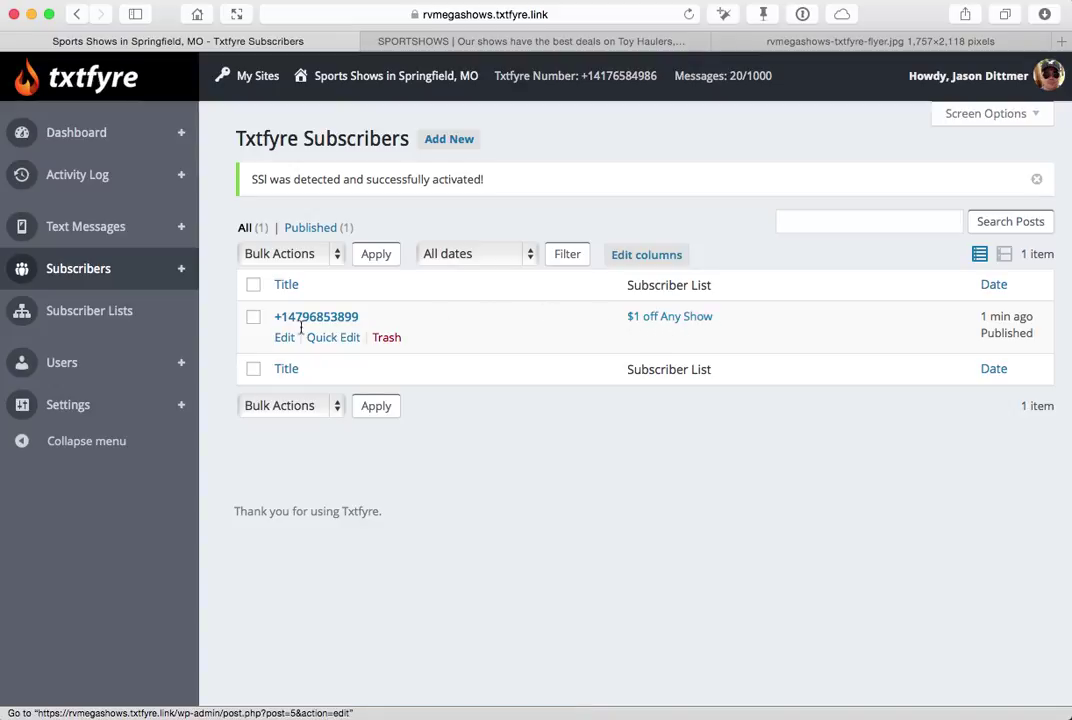
left_click(282, 342)
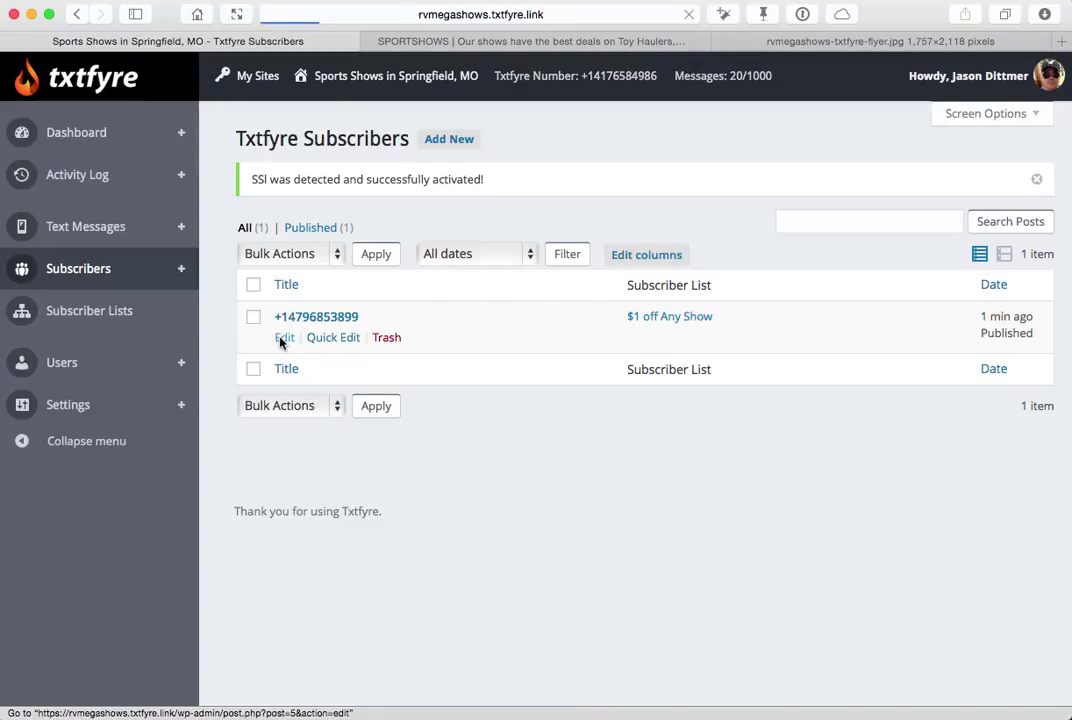
Replace the subscriber's phone-number title with the person's full name and update it.
left_click(409, 234)
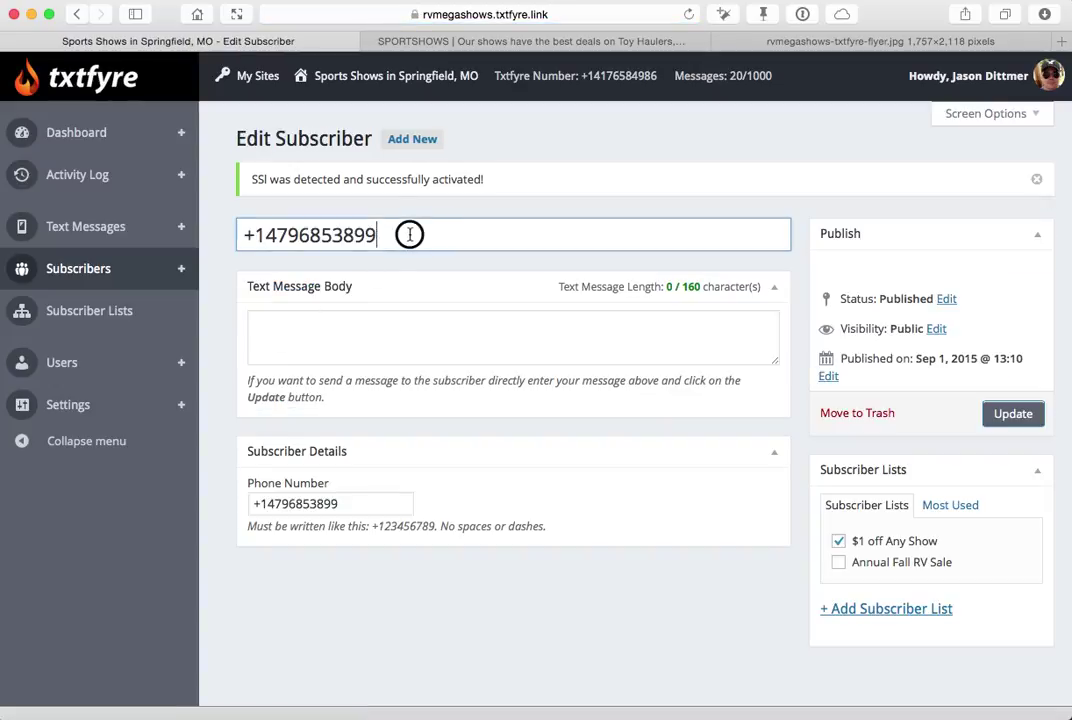
key("super+a")
key("BackSpace")
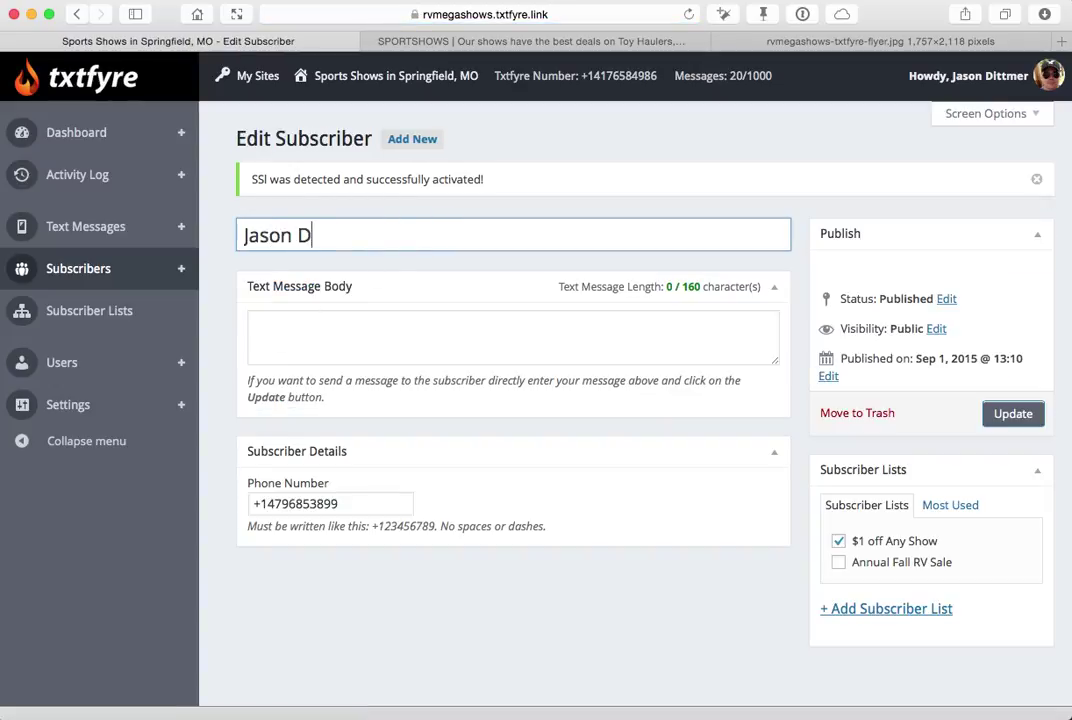
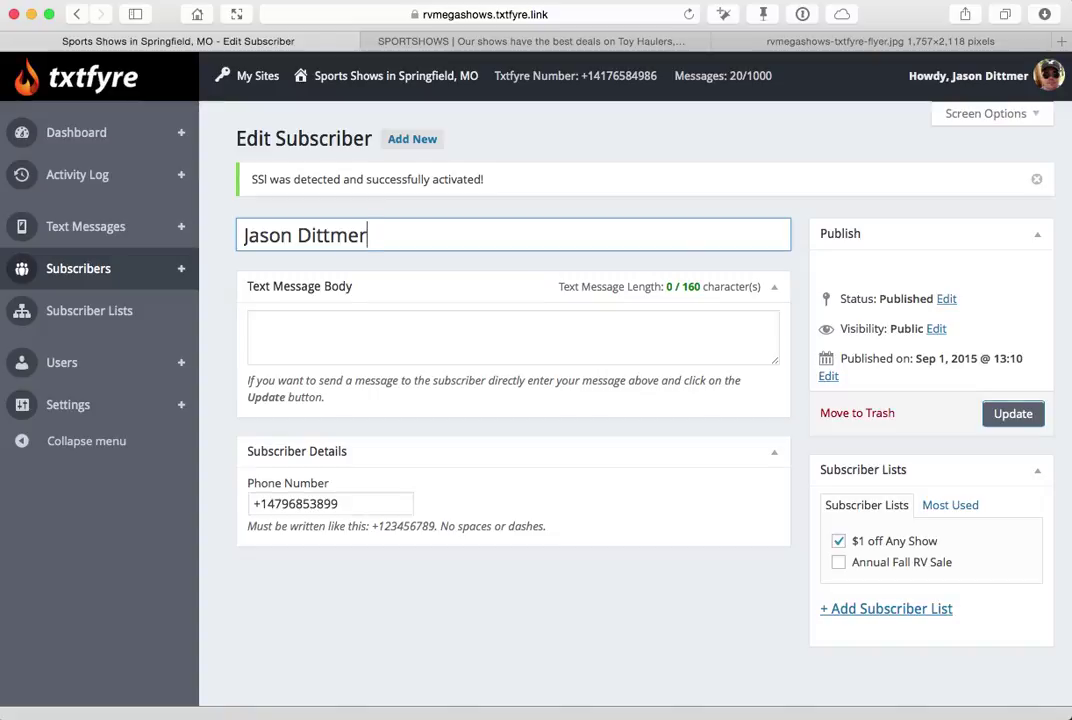
left_click(1022, 413)
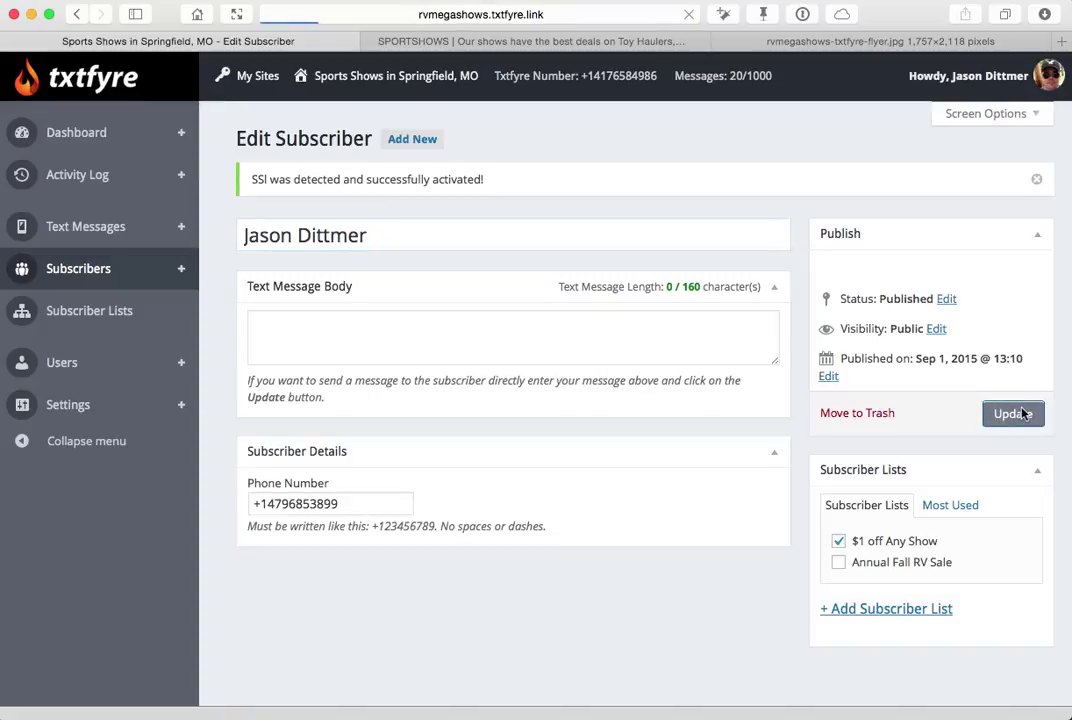
Reopen the renamed subscriber from the full Subscribers list.
left_click(91, 268)
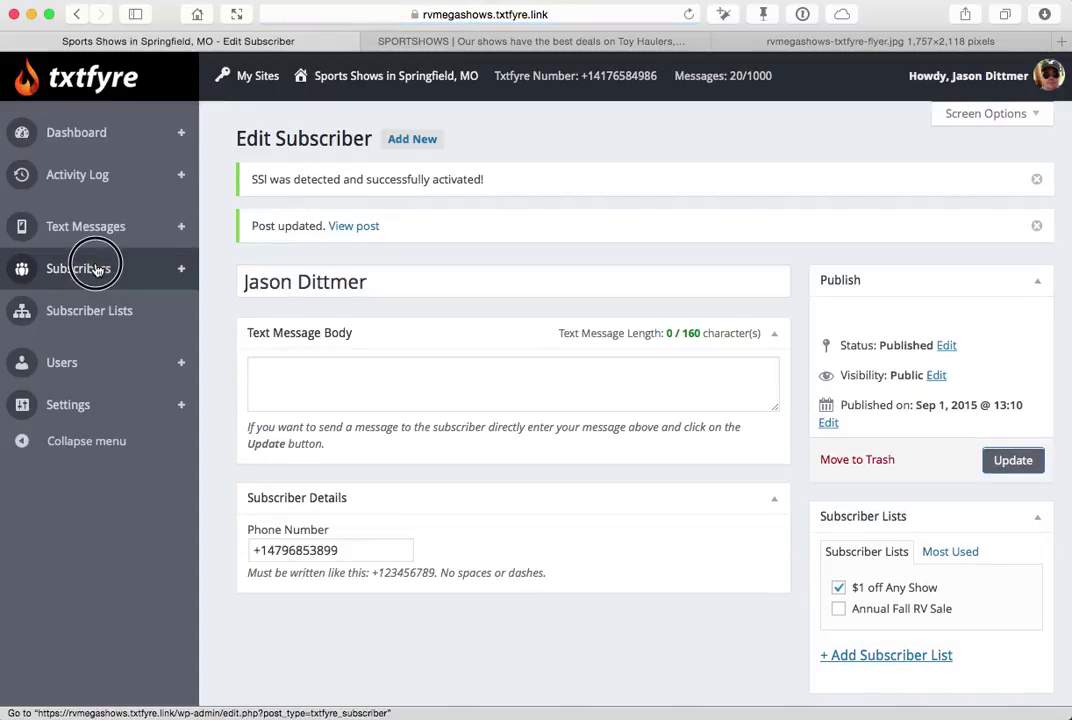
left_click(78, 316)
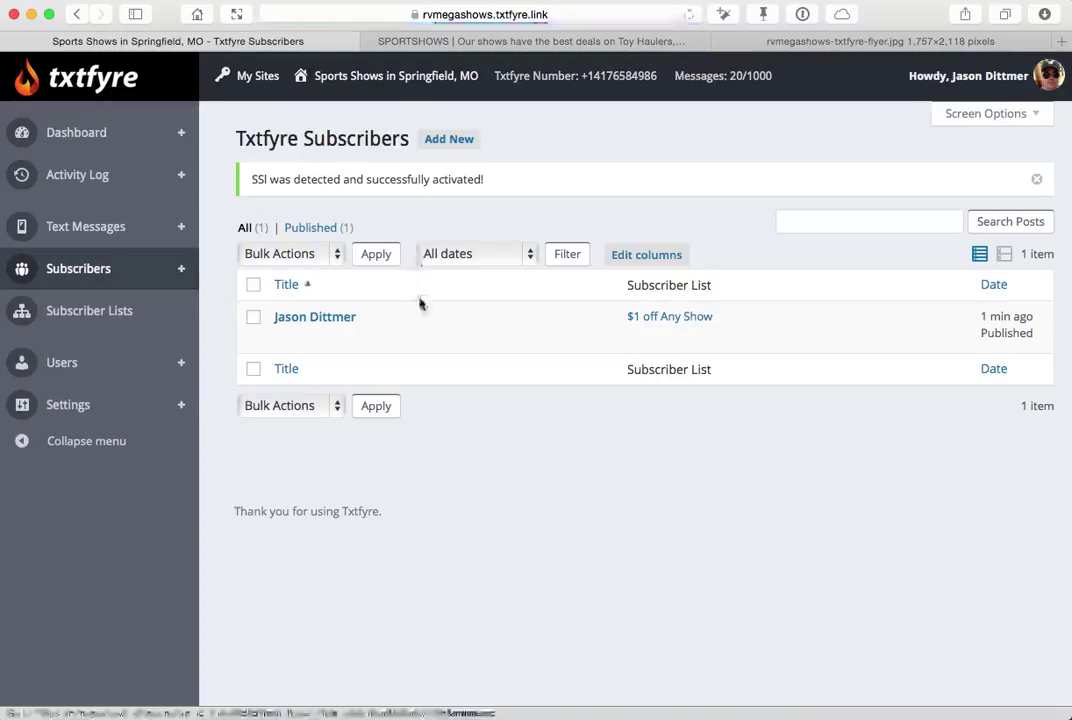
left_click(284, 339)
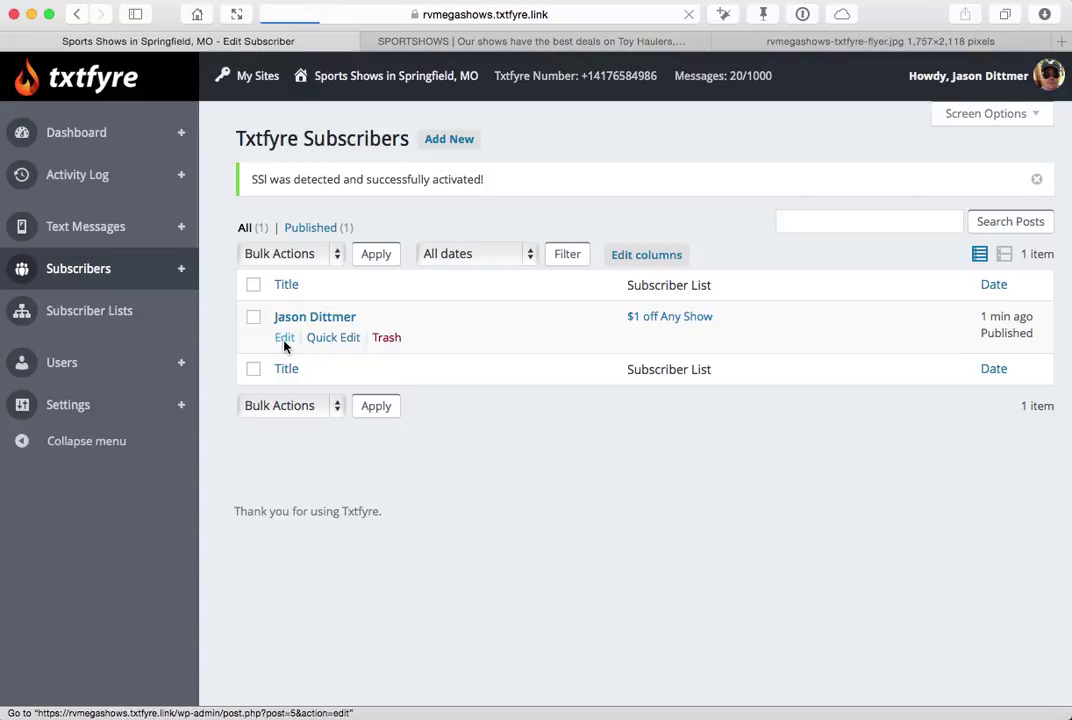
Send the subscriber the direct text 'Text message goes here.' and check it on the phone.
left_click(343, 334)
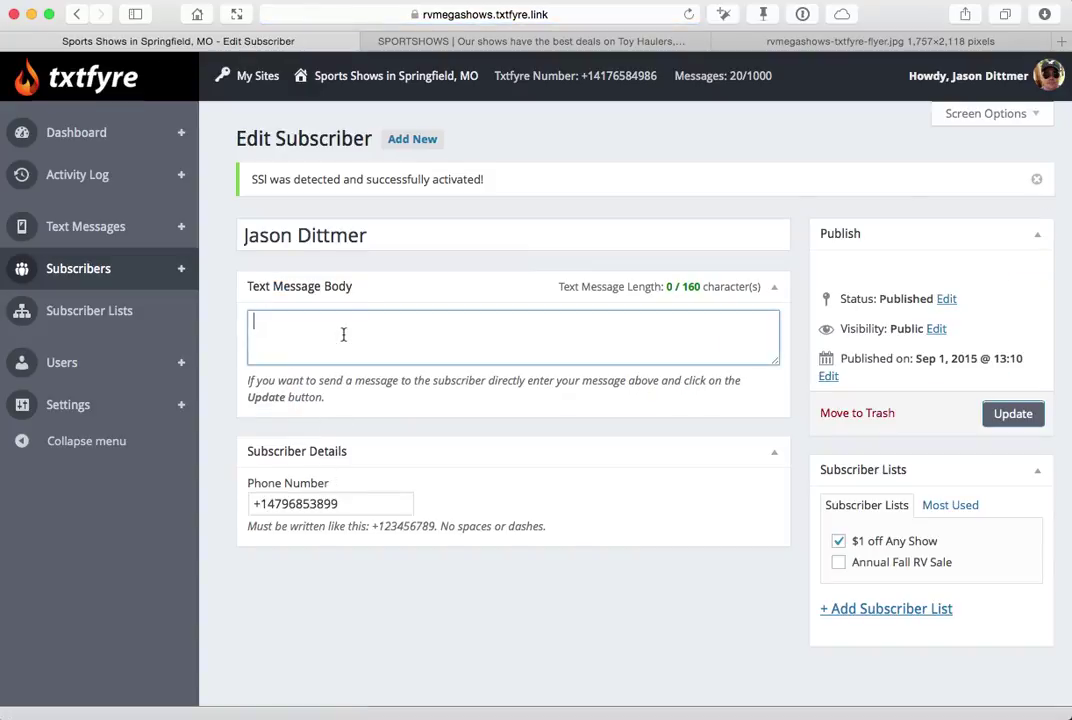
type("Text ")
type("message goes her")
type("e.")
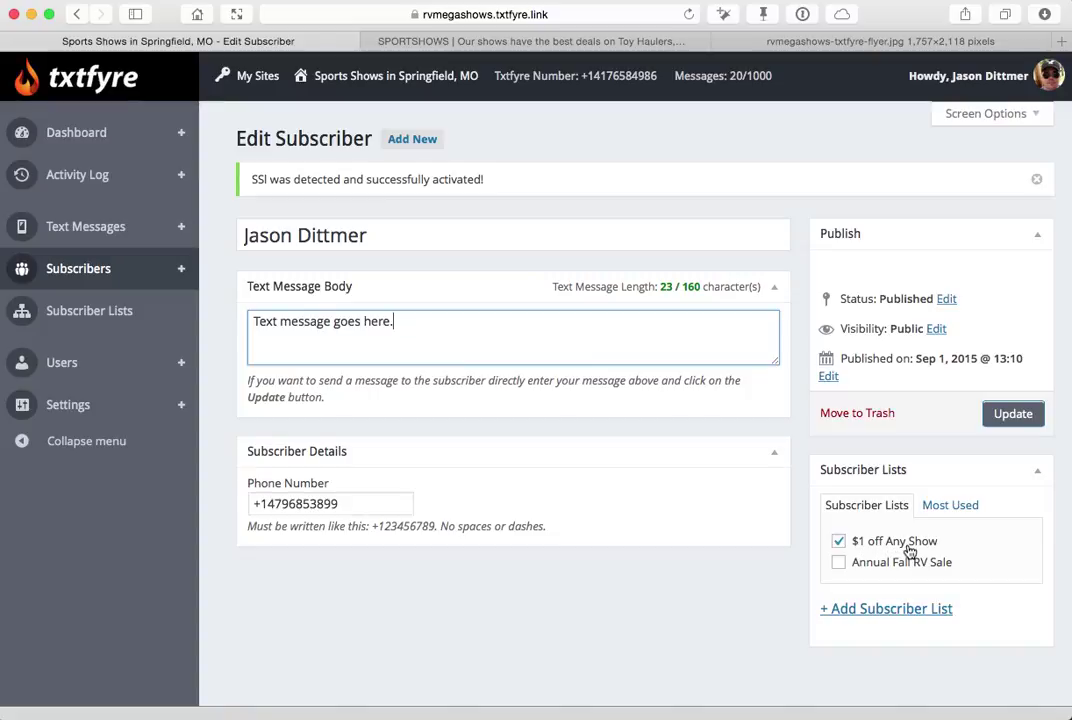
left_click(838, 566)
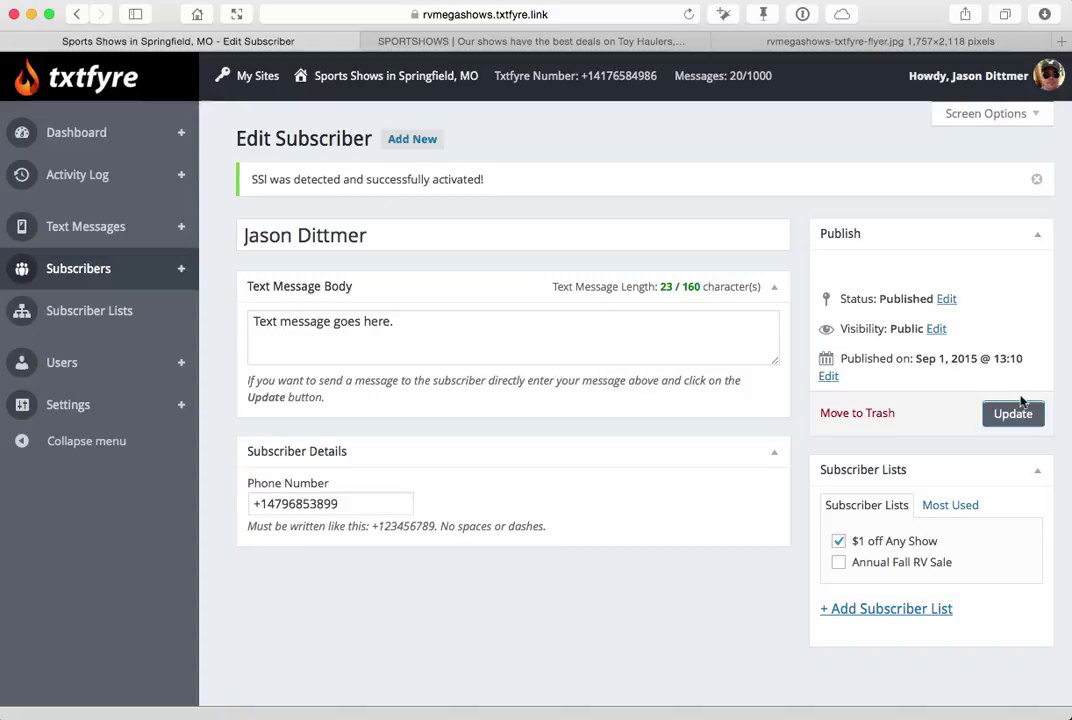
left_click(510, 357)
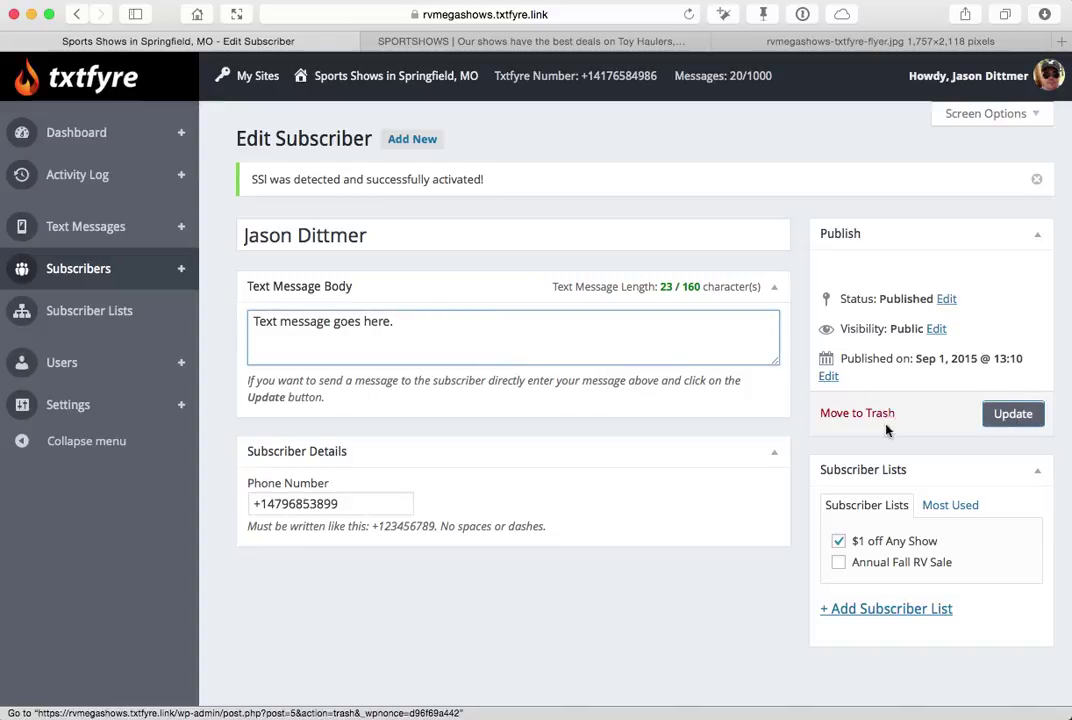
left_click(1007, 419)
key("super+Tab")
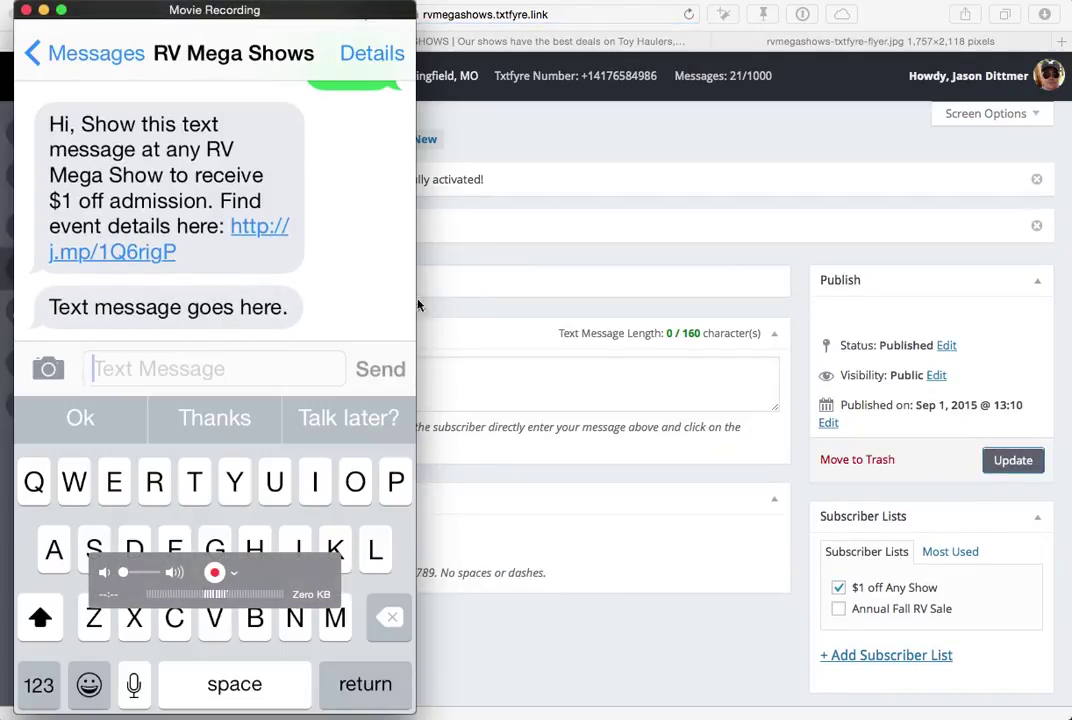
left_click(480, 313)
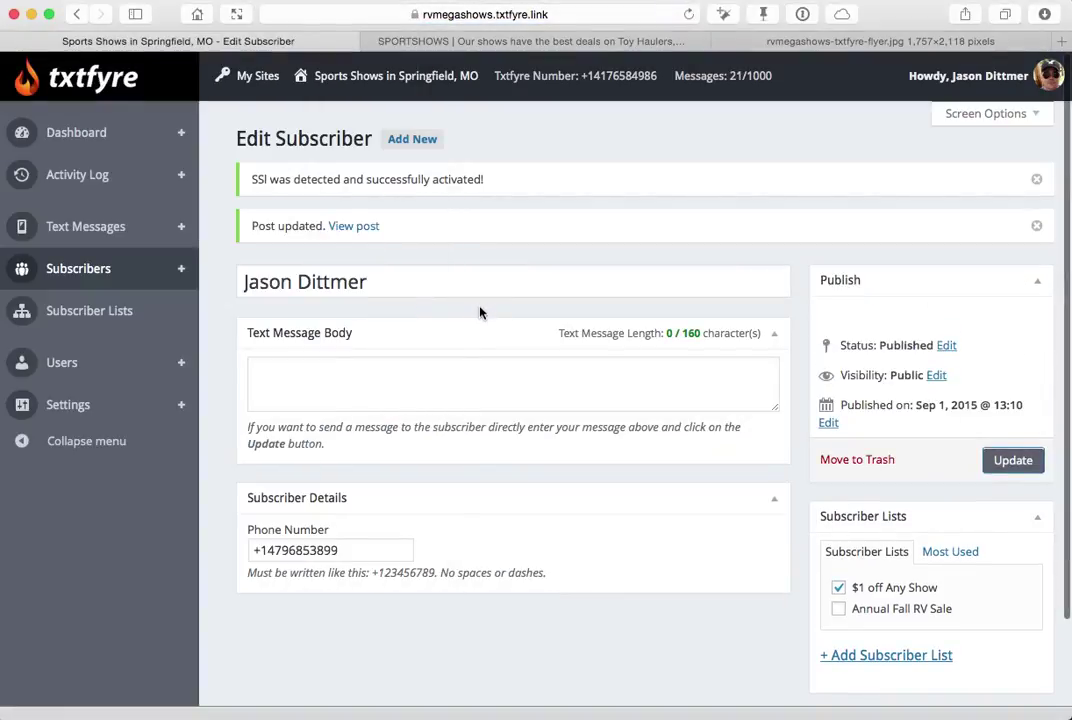
mouse_move(144, 243)
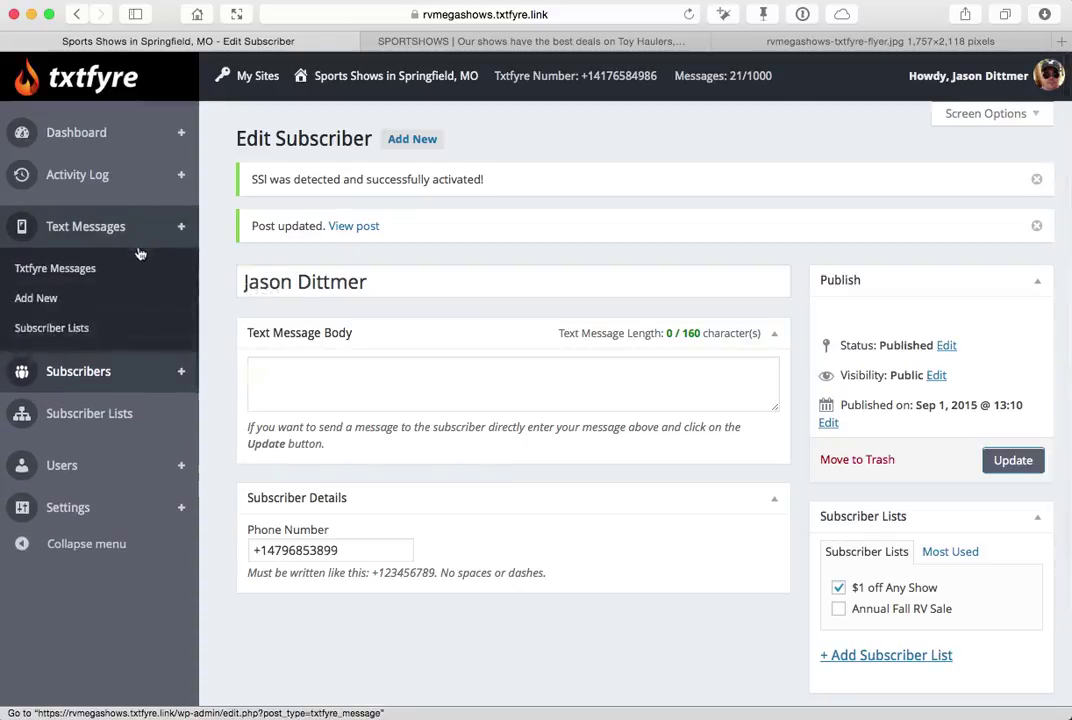
Create a new text message titled 'Text 1' with body 'Text message 1' for the $1 off Any Show list.
left_click(55, 303)
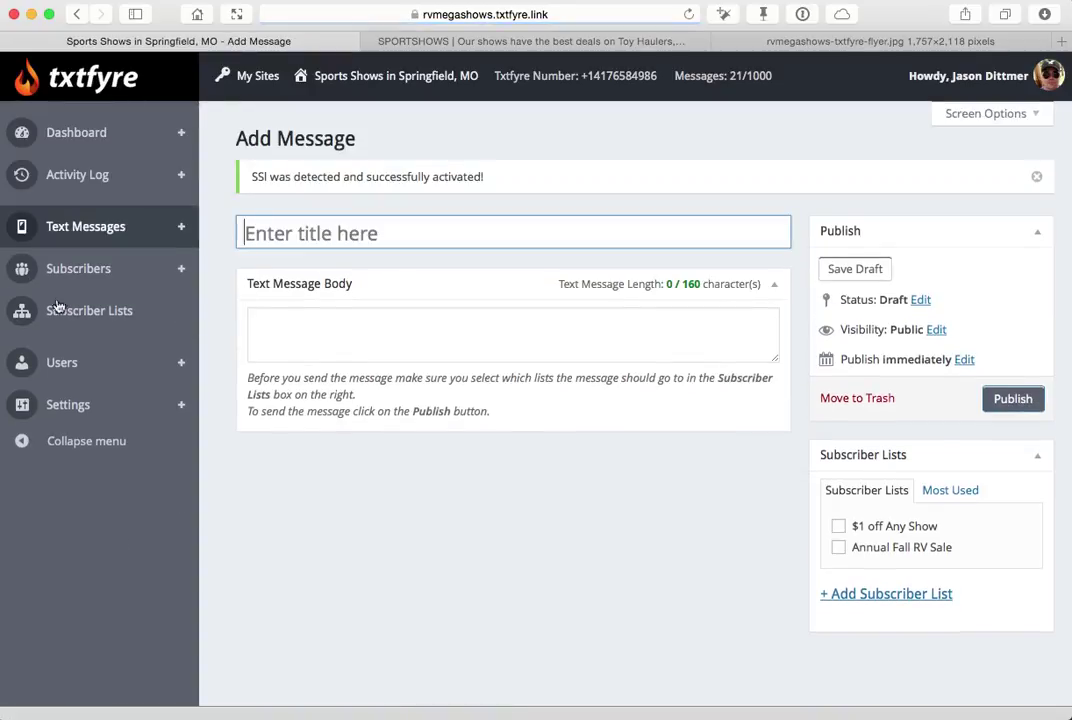
left_click(838, 527)
left_click(670, 512)
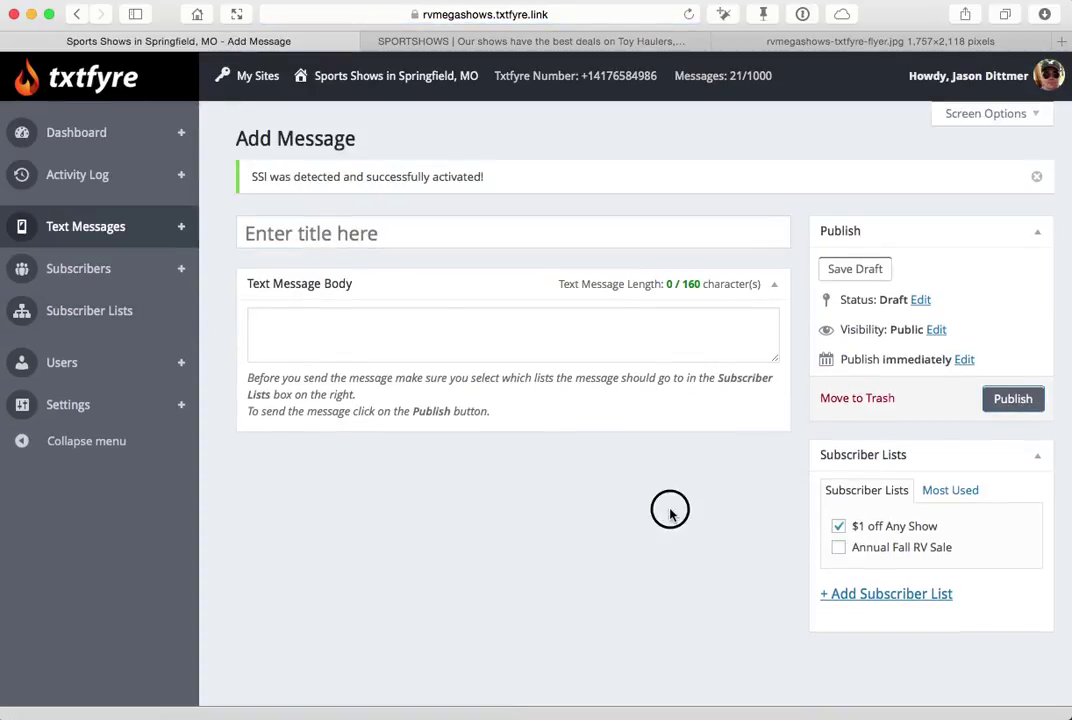
left_click(347, 238)
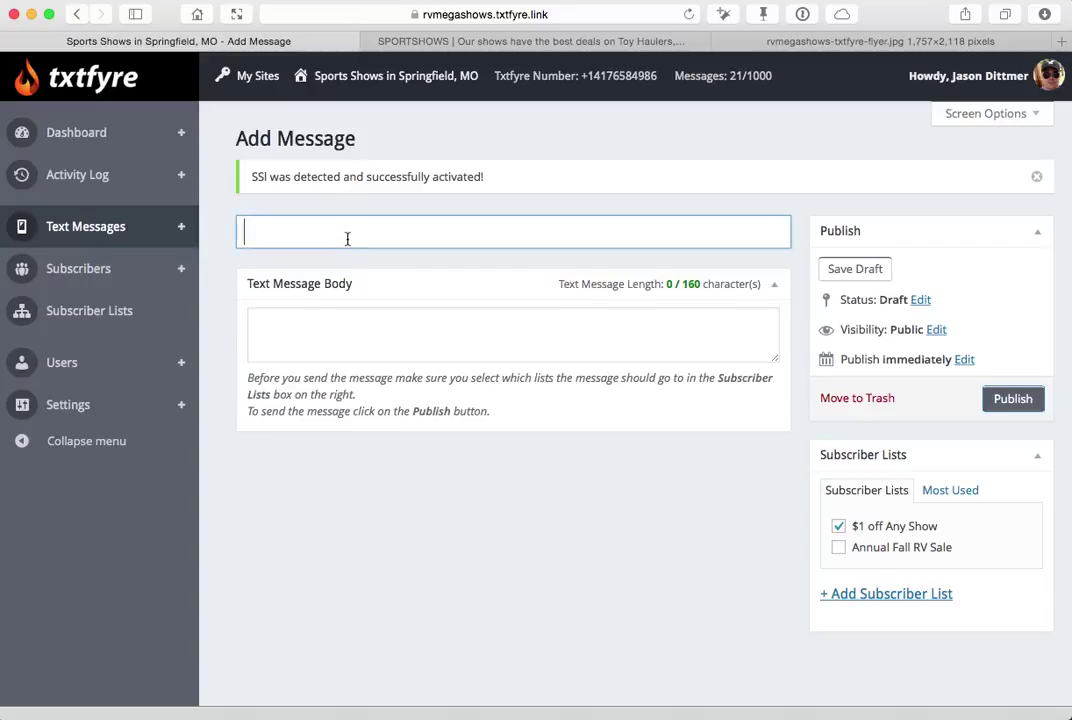
type("Text 1")
left_click(254, 318)
type("ext me")
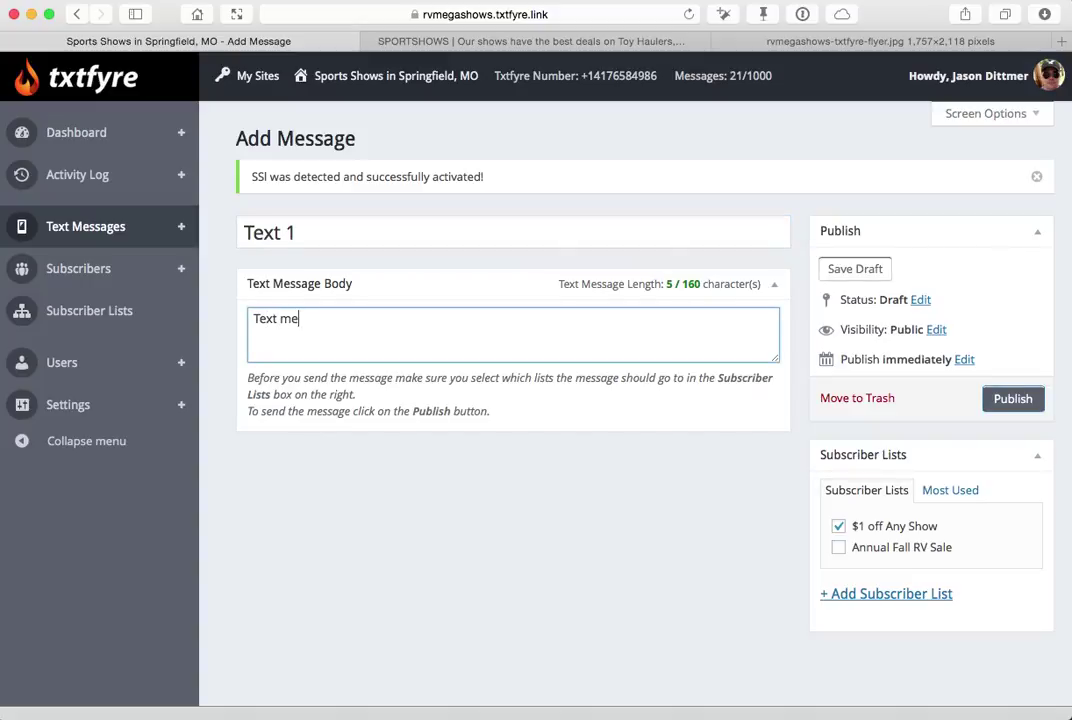
type("ssage m")
key("BackSpace")
type("1")
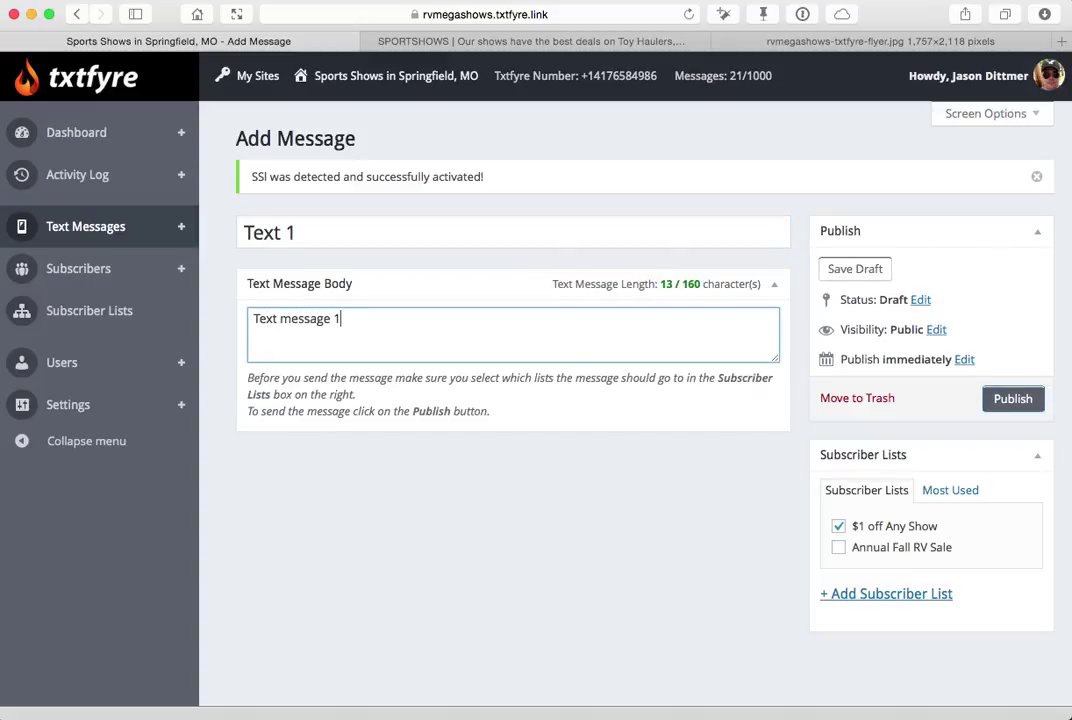
Publish Text 1 immediately rather than scheduling it.
left_click(964, 359)
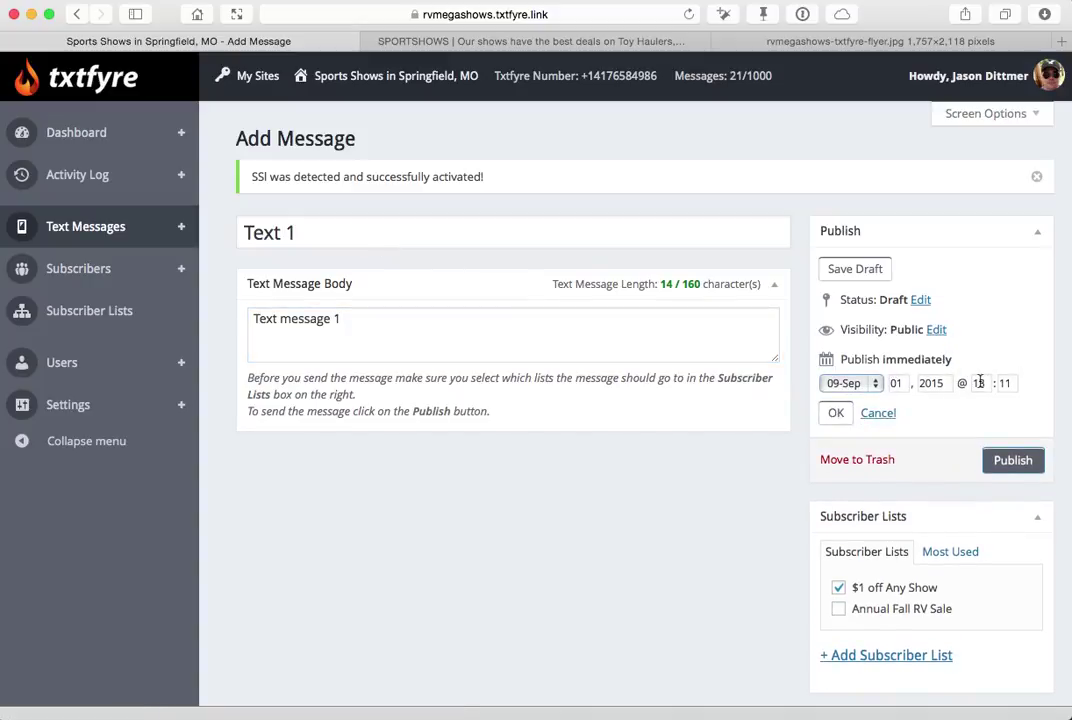
left_click(880, 414)
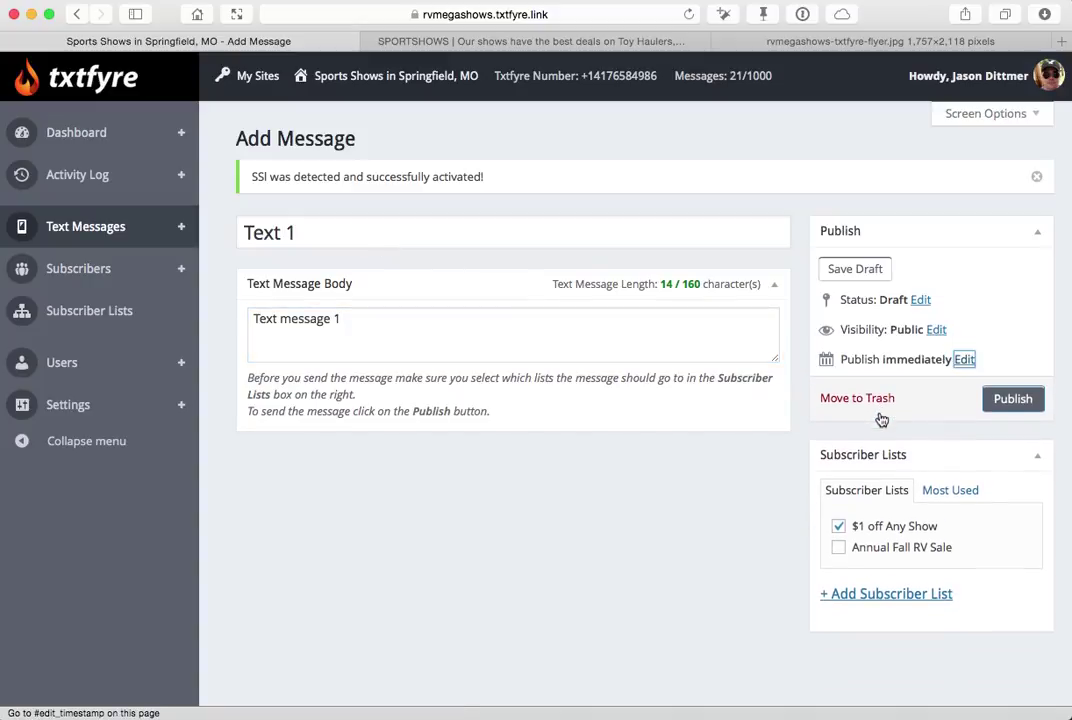
left_click(1013, 399)
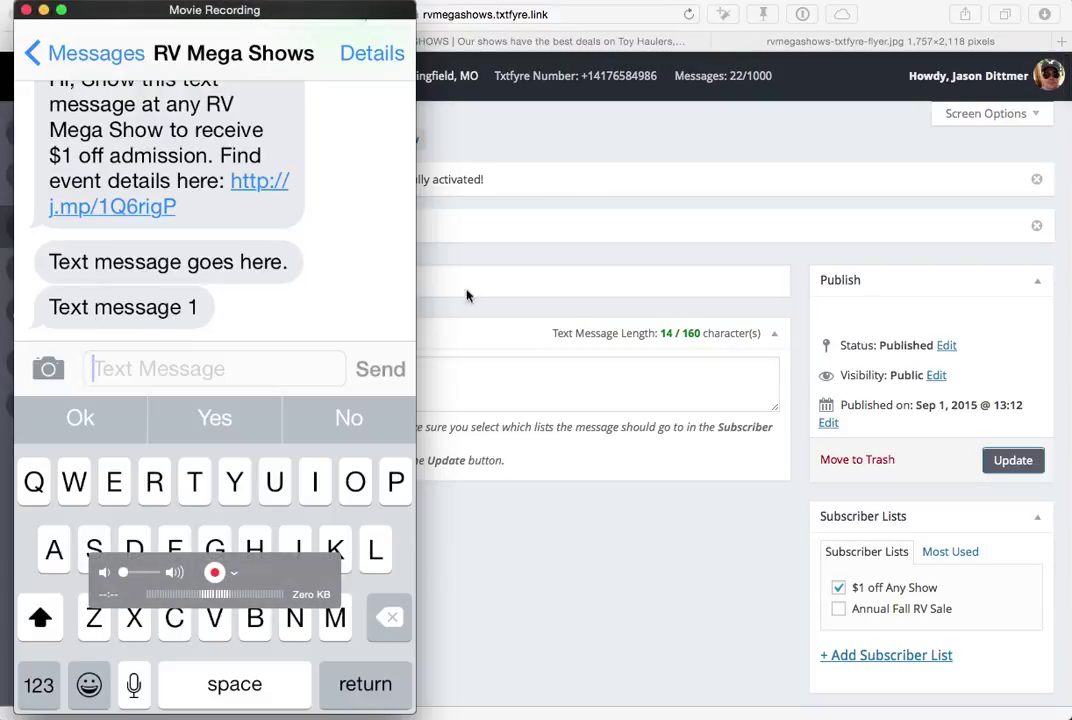
After confirming Text 1 arrived on the phone, bring its Published message page back to front.
left_click(589, 311)
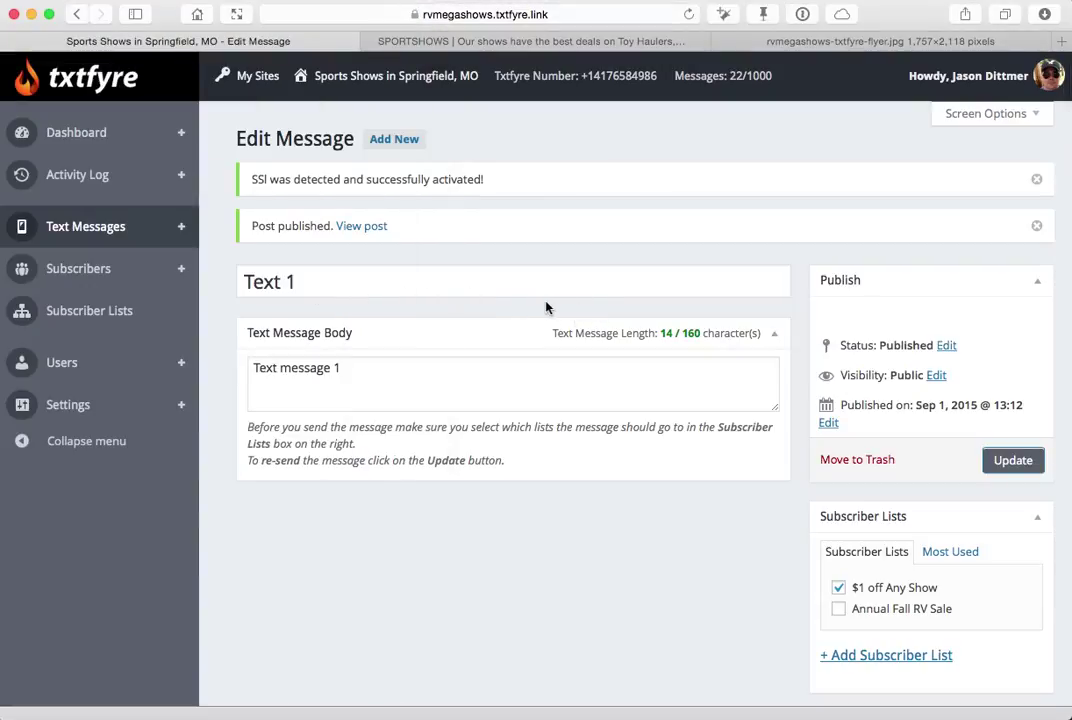